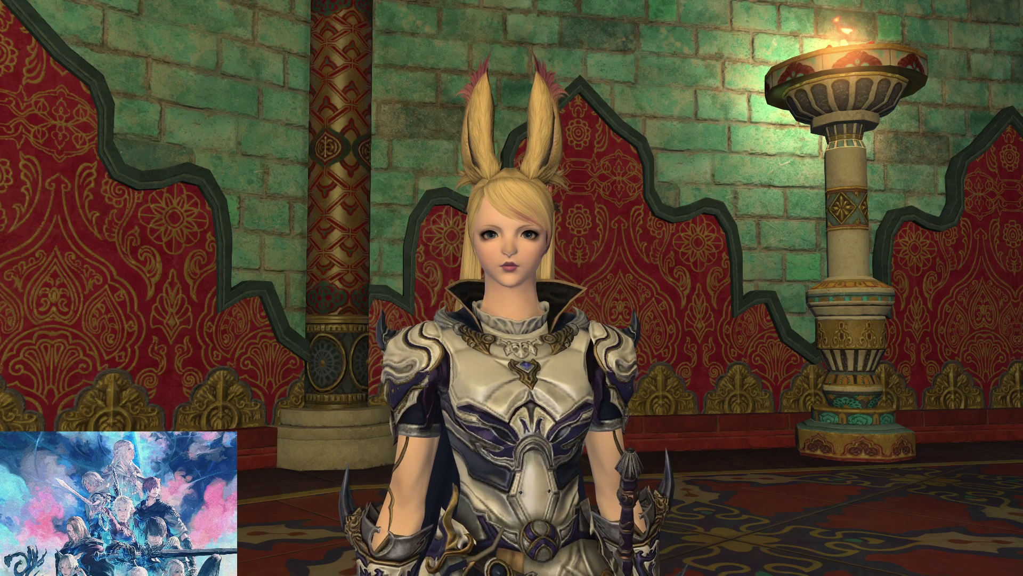
Open the AMD Radeon software display settings over the game and read the Virtual Super Resolution description.
{"action": "key", "text": "alt+r"}
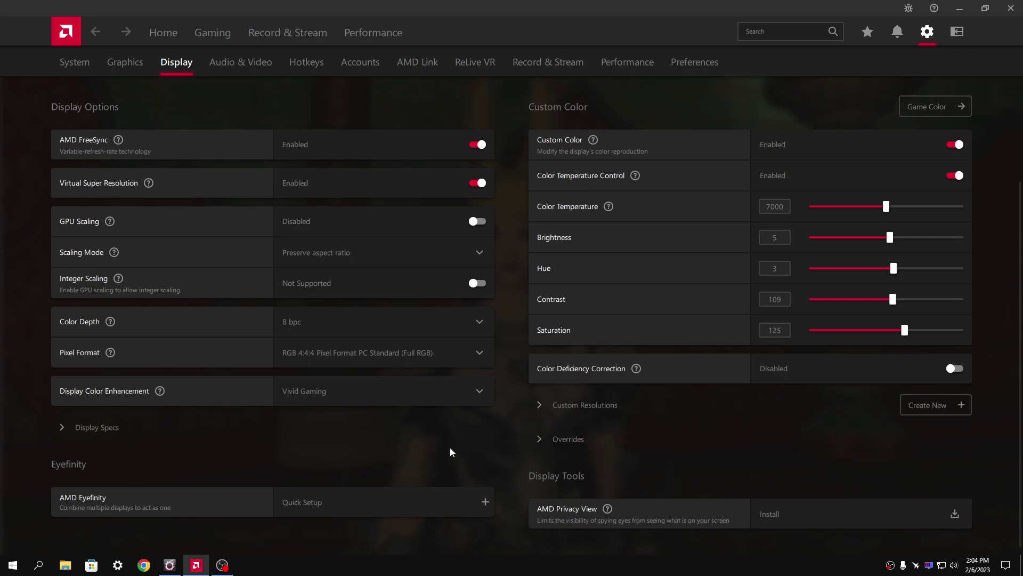
{"action": "scroll", "coordinate": [467, 440], "scroll_direction": "up", "scroll_amount": 2}
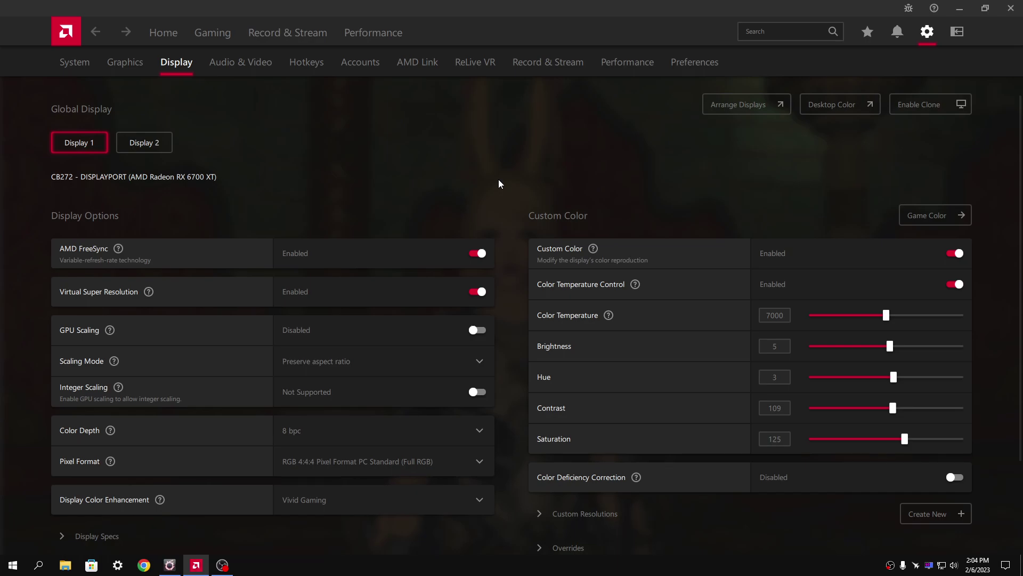
{"action": "scroll", "coordinate": [499, 184], "scroll_direction": "down", "scroll_amount": 2}
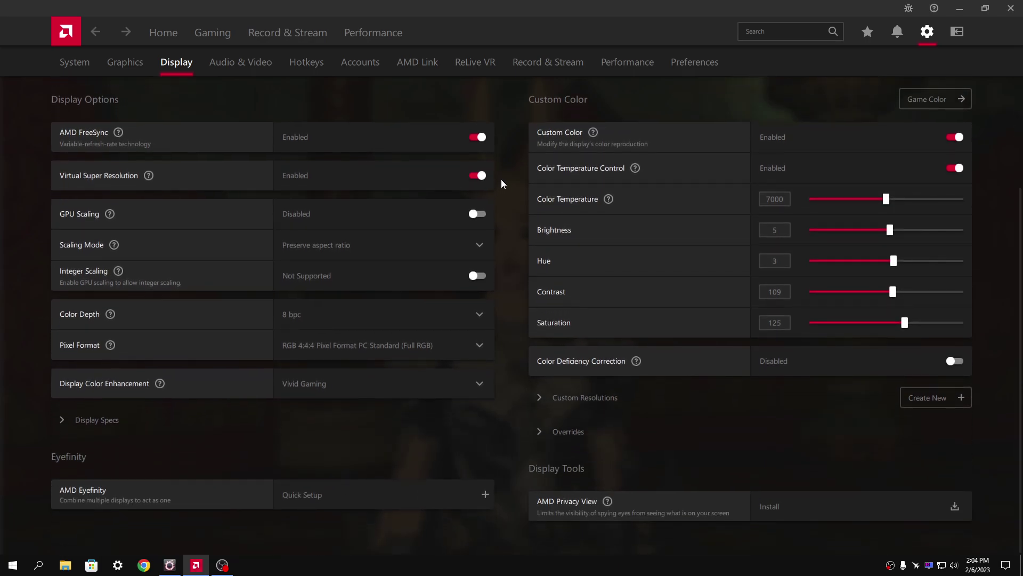
{"action": "scroll", "coordinate": [500, 183], "scroll_direction": "up", "scroll_amount": 2}
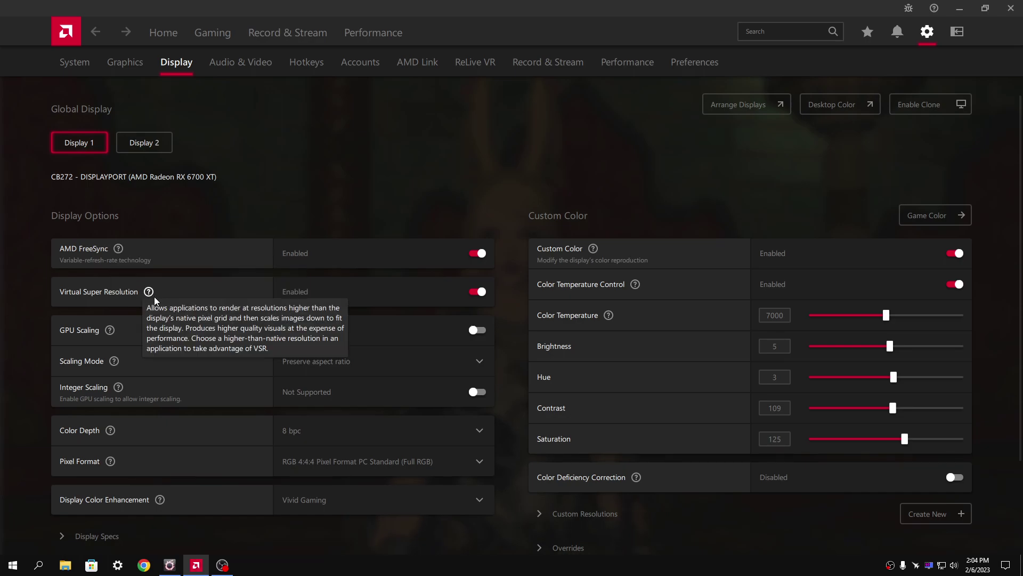
{"action": "mouse_move", "coordinate": [152, 297]}
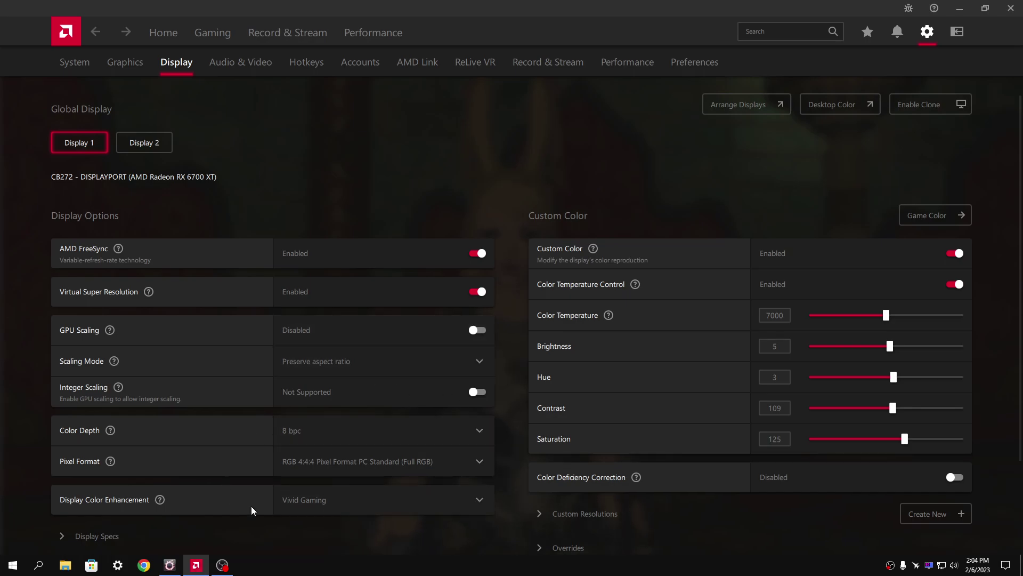
Look at the available Display Color Enhancement options for Display 1 without changing the selection.
{"action": "scroll", "coordinate": [356, 384], "scroll_direction": "down", "scroll_amount": 3}
{"action": "left_click", "coordinate": [354, 391]}
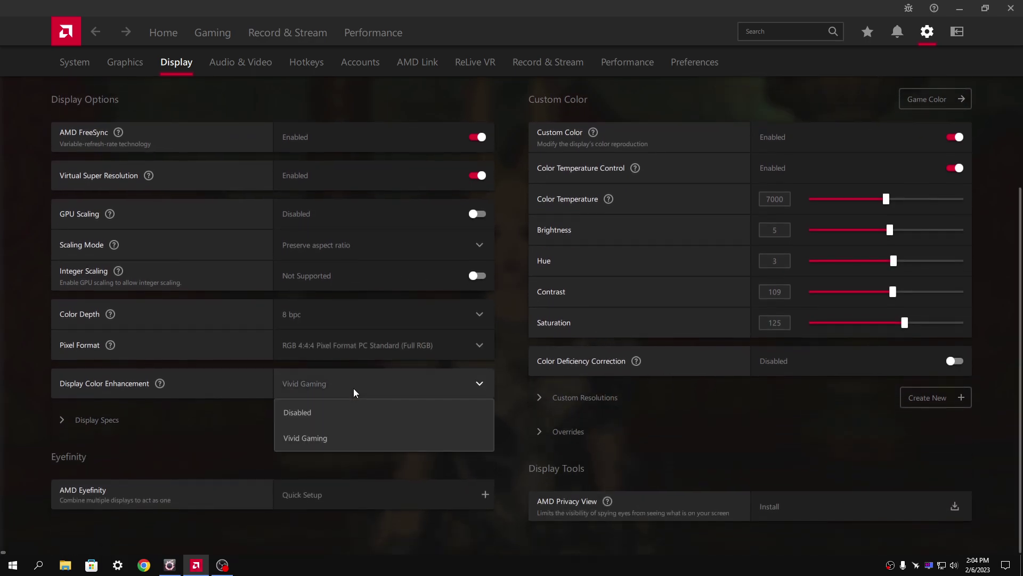
{"action": "left_click", "coordinate": [354, 391]}
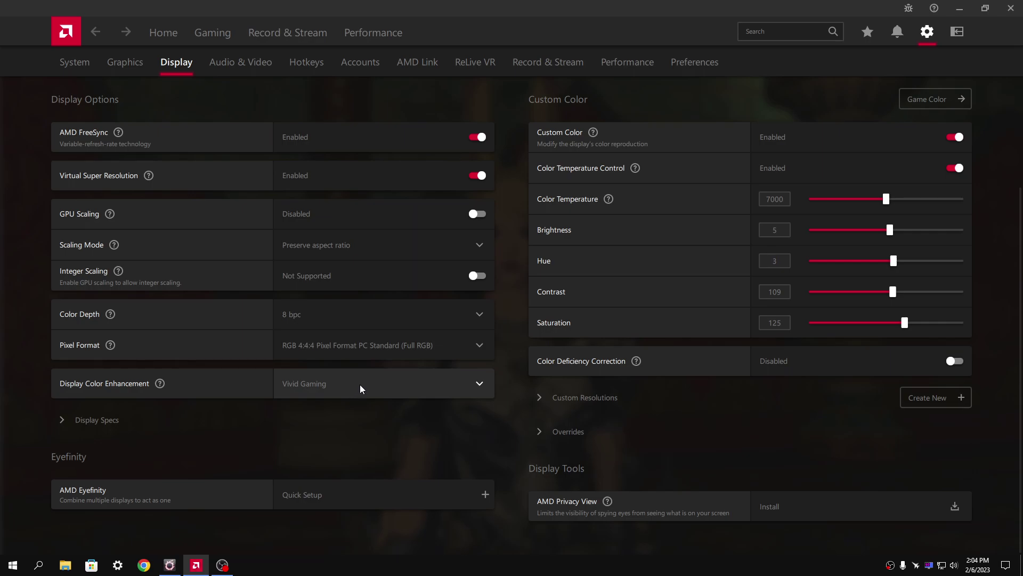
{"action": "left_click", "coordinate": [481, 381]}
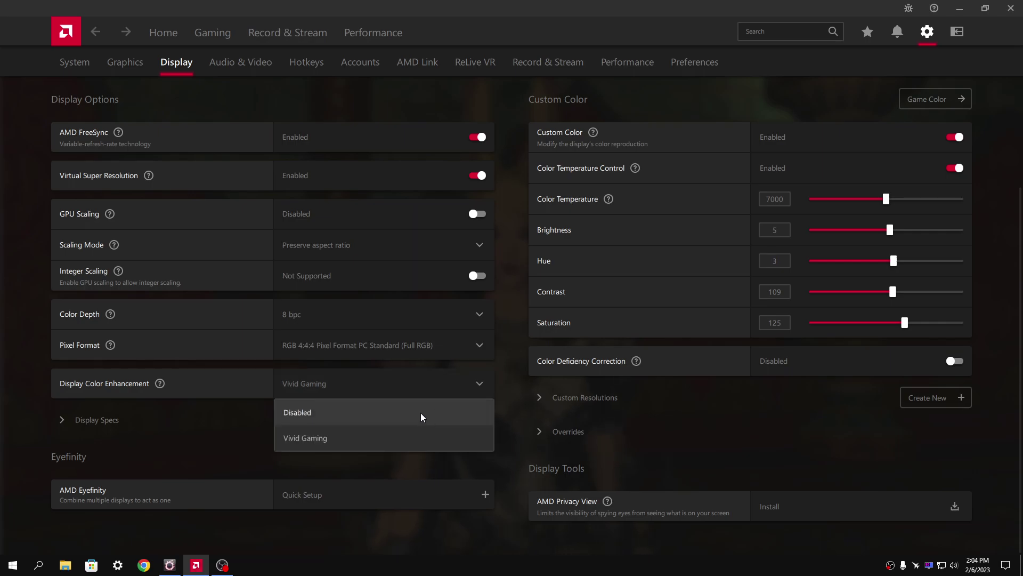
{"action": "left_click", "coordinate": [196, 436]}
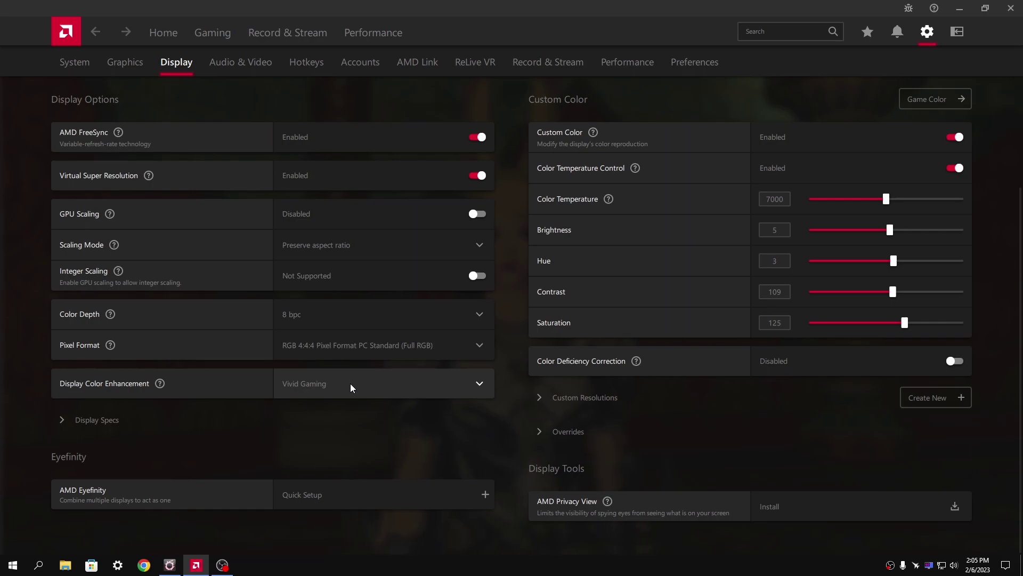
Read the descriptions of the Overrides settings, check the Custom Resolutions section, and leave both sections collapsed.
{"action": "scroll", "coordinate": [661, 413], "scroll_direction": "up", "scroll_amount": 3}
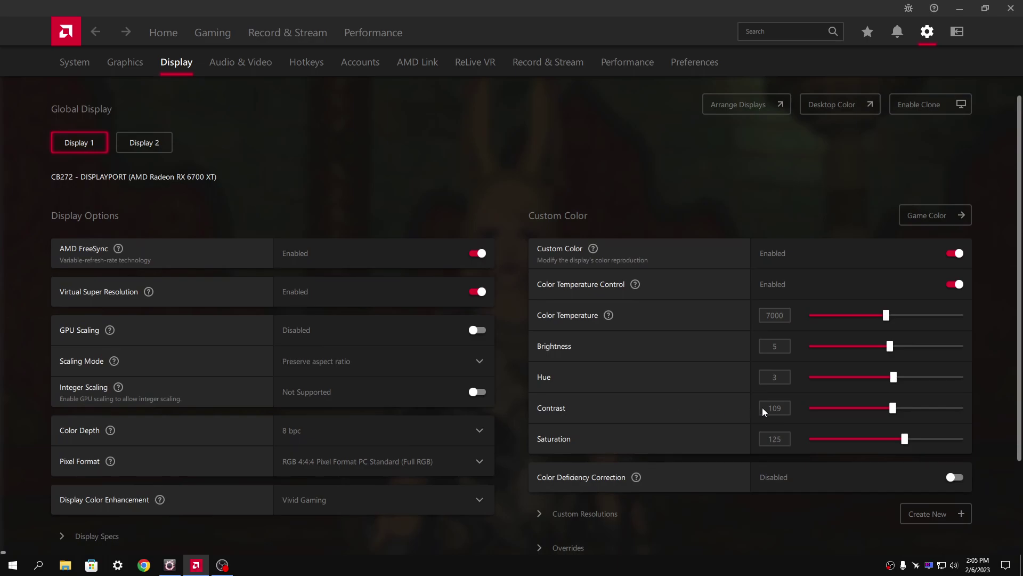
{"action": "scroll", "coordinate": [543, 439], "scroll_direction": "down", "scroll_amount": 3}
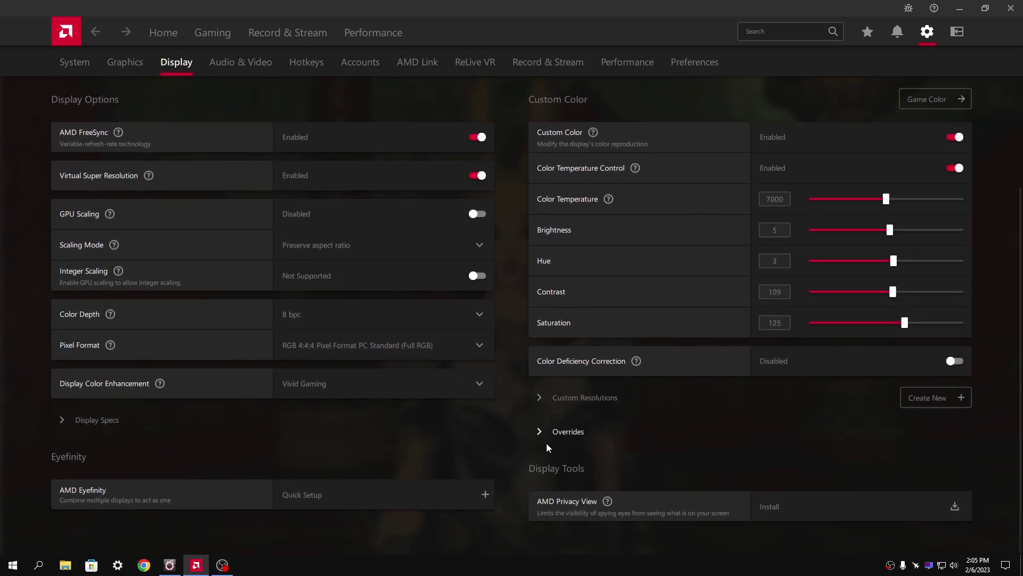
{"action": "left_click", "coordinate": [541, 431]}
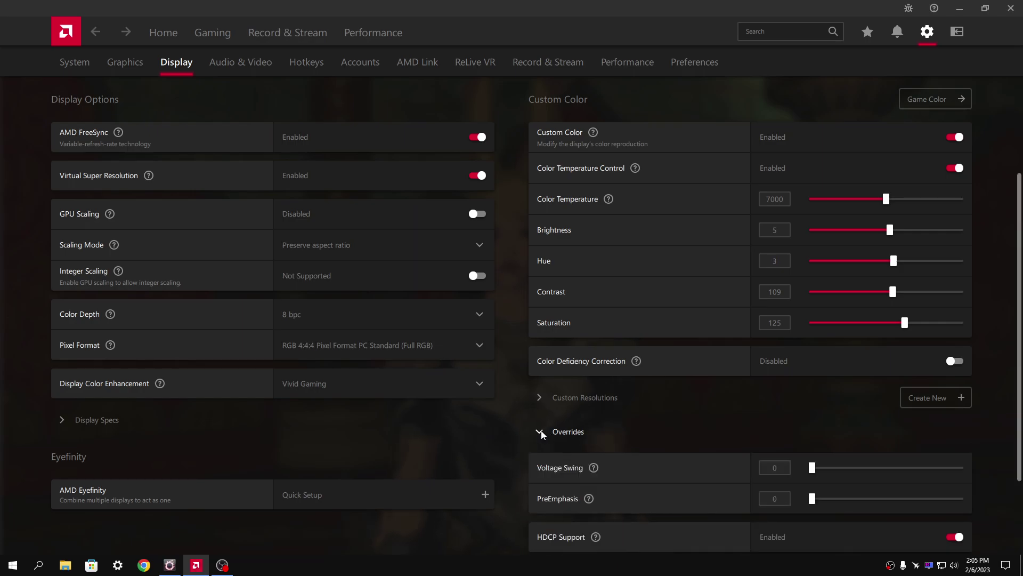
{"action": "scroll", "coordinate": [632, 414], "scroll_direction": "down", "scroll_amount": 3}
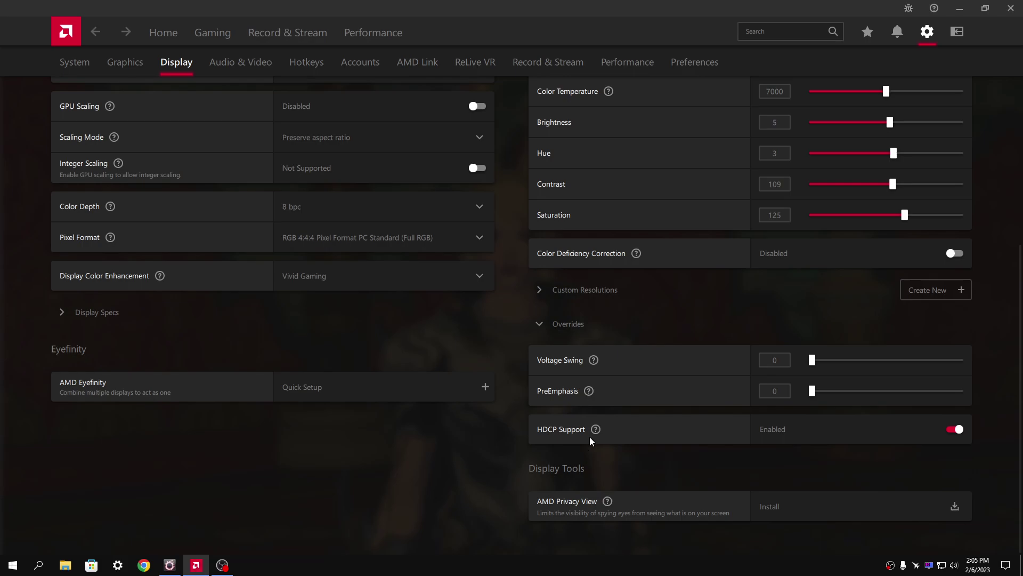
{"action": "mouse_move", "coordinate": [596, 431]}
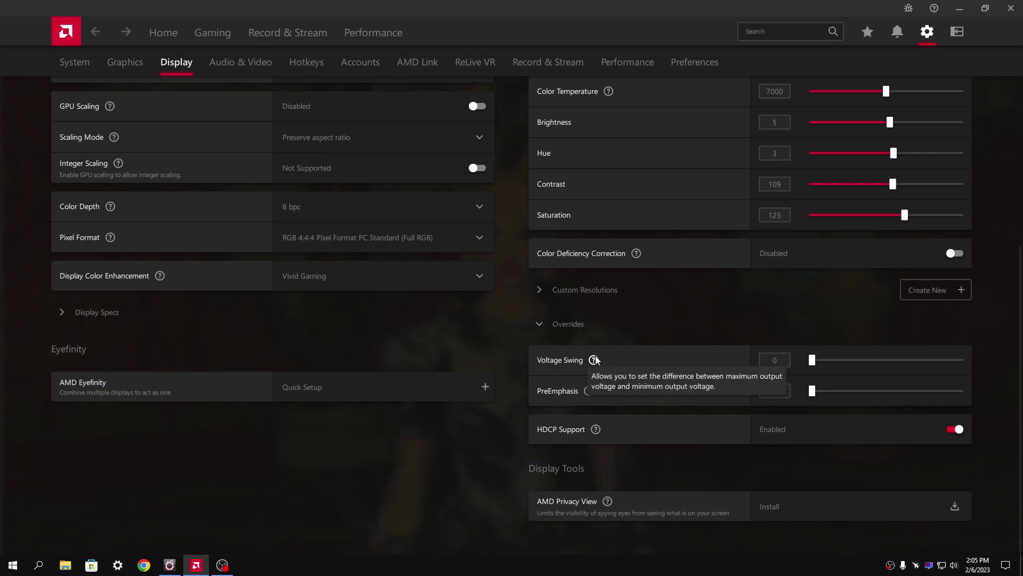
{"action": "mouse_move", "coordinate": [592, 392]}
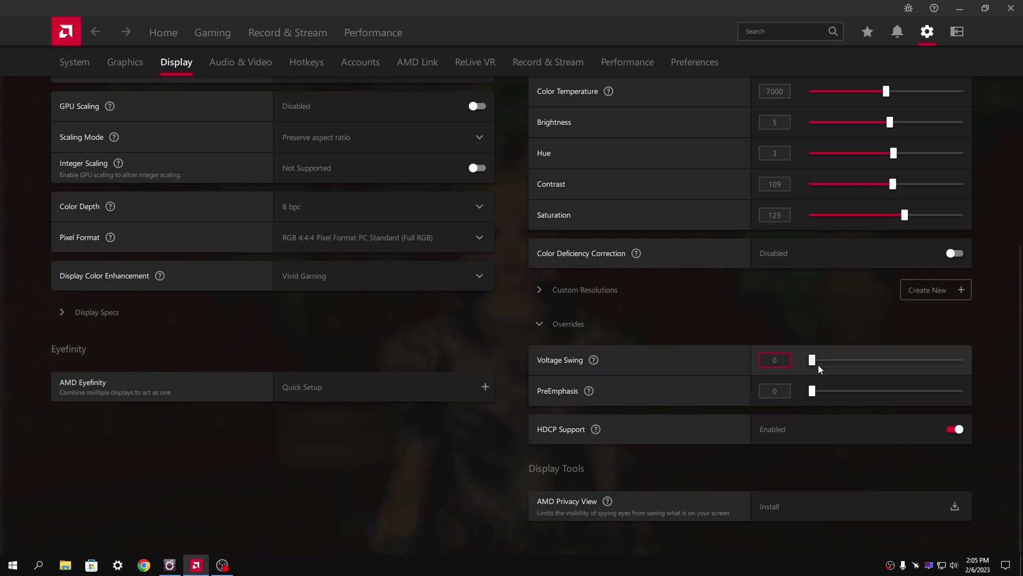
{"action": "left_click", "coordinate": [537, 324]}
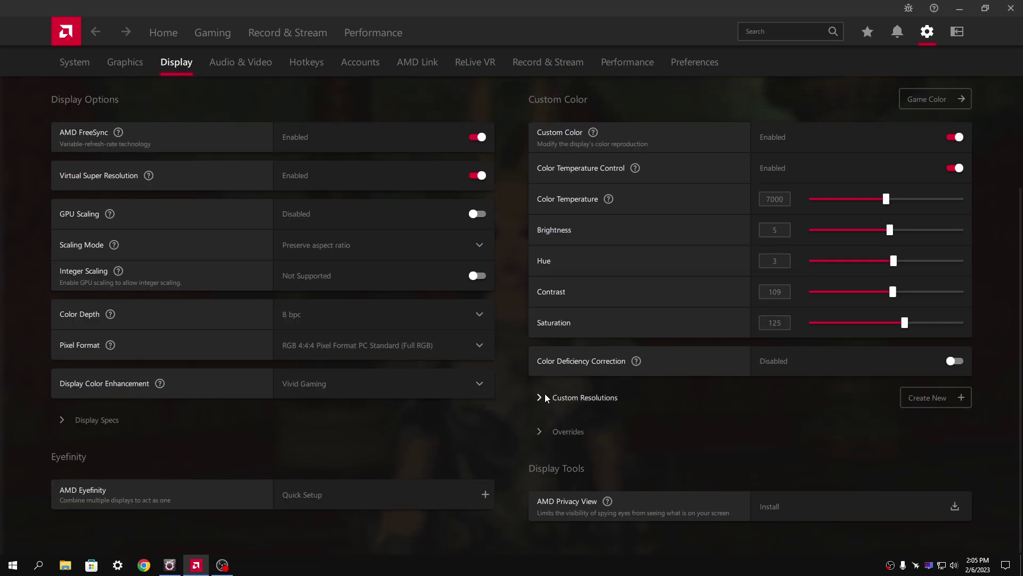
{"action": "left_click", "coordinate": [545, 397]}
{"action": "left_click", "coordinate": [545, 395]}
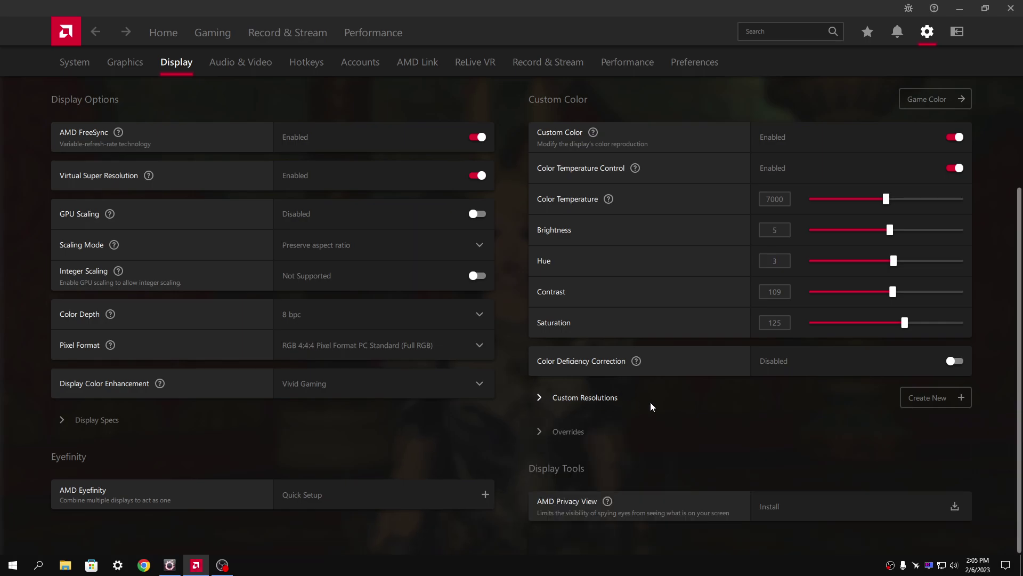
Try warmer and cooler color temperatures on Display 1, finishing with the color temperature at 7100.
{"action": "scroll", "coordinate": [656, 405], "scroll_direction": "up", "scroll_amount": 2}
{"action": "scroll", "coordinate": [656, 402], "scroll_direction": "up", "scroll_amount": 1}
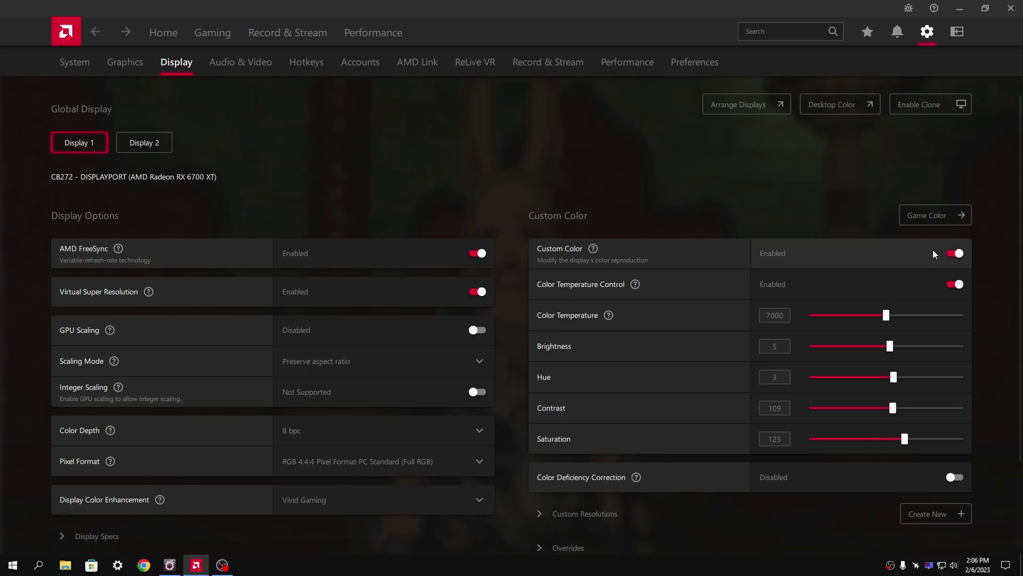
{"action": "mouse_move", "coordinate": [635, 288]}
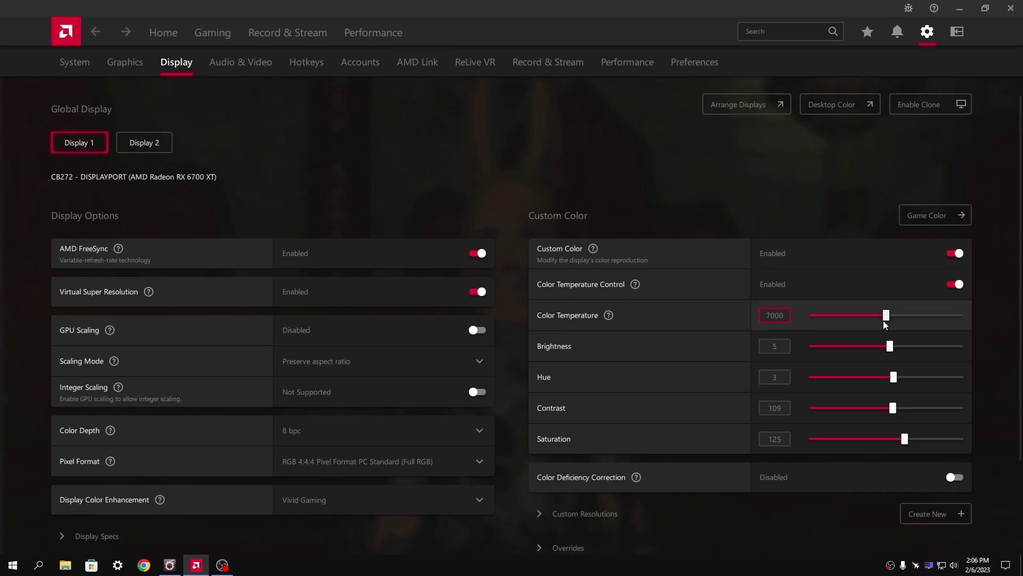
{"action": "scroll", "coordinate": [885, 320], "scroll_direction": "down", "scroll_amount": 1}
{"action": "left_click_drag", "start_coordinate": [847, 319], "coordinate": [835, 318]}
{"action": "scroll", "coordinate": [858, 317], "scroll_direction": "up", "scroll_amount": 1}
{"action": "left_click_drag", "start_coordinate": [863, 316], "coordinate": [885, 317]}
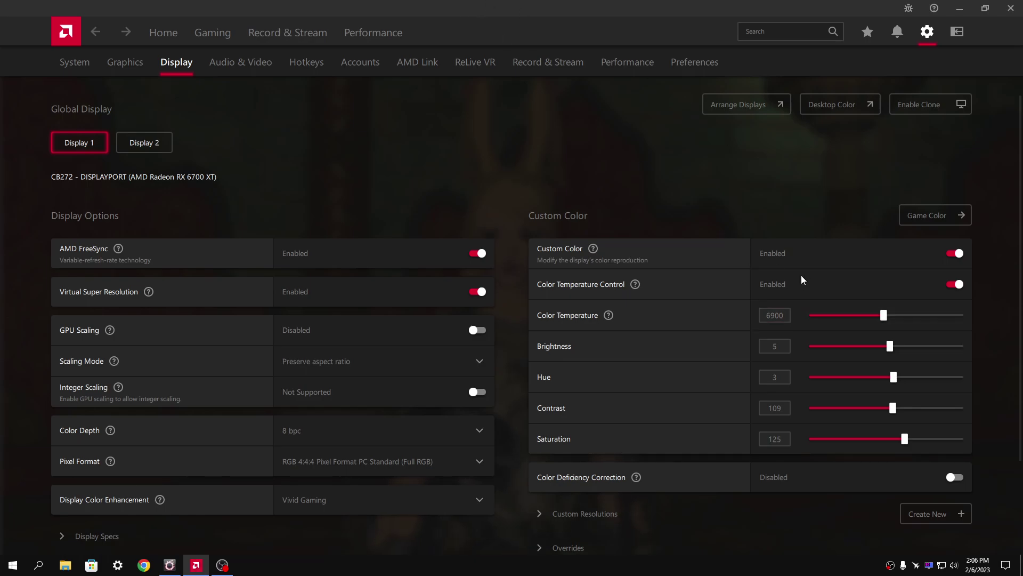
{"action": "left_click_drag", "start_coordinate": [884, 316], "coordinate": [819, 318]}
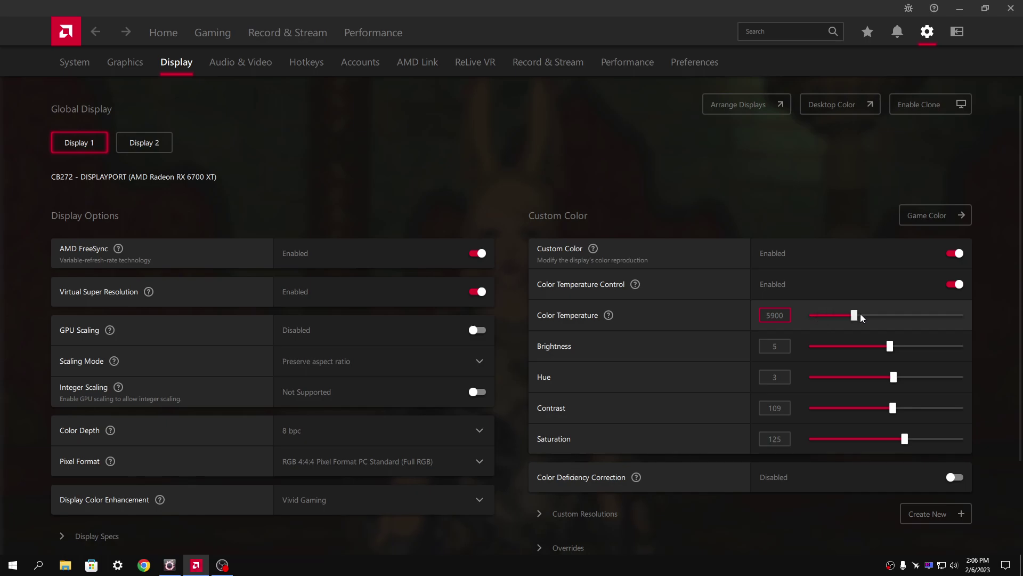
{"action": "mouse_move", "coordinate": [868, 314]}
{"action": "left_mouse_down"}
{"action": "mouse_move", "coordinate": [944, 320]}
{"action": "mouse_move", "coordinate": [888, 320]}
{"action": "left_mouse_up"}
{"action": "left_click_drag", "start_coordinate": [886, 319], "coordinate": [788, 312]}
{"action": "left_click_drag", "start_coordinate": [875, 319], "coordinate": [902, 323]}
{"action": "left_click_drag", "start_coordinate": [888, 321], "coordinate": [883, 321]}
Raise Display 1's brightness to 9 in the custom color settings.
{"action": "mouse_move", "coordinate": [891, 346]}
{"action": "left_mouse_down"}
{"action": "mouse_move", "coordinate": [860, 346]}
{"action": "mouse_move", "coordinate": [889, 349]}
{"action": "left_mouse_up"}
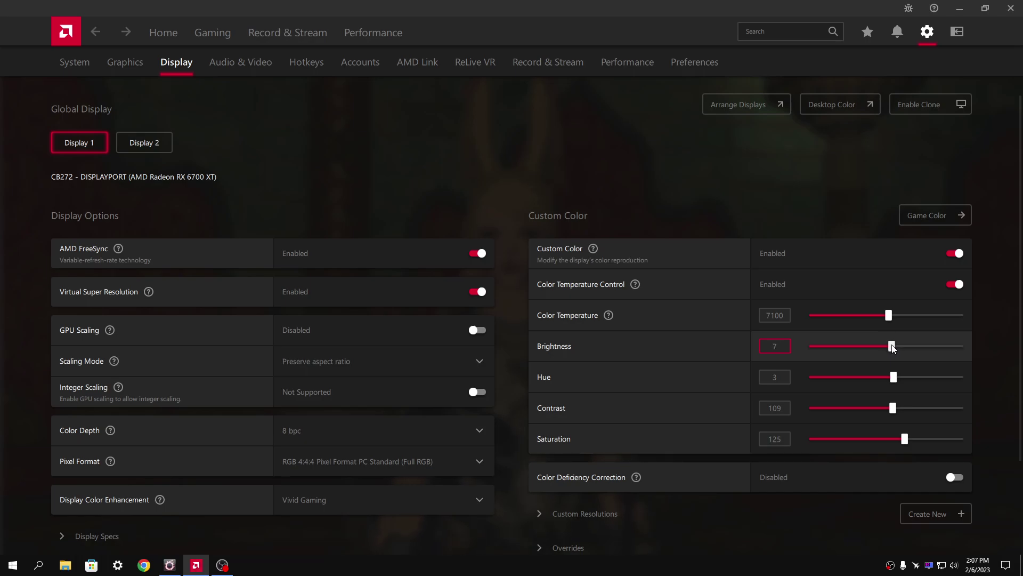
{"action": "left_click_drag", "start_coordinate": [891, 345], "coordinate": [894, 347]}
{"action": "left_click_drag", "start_coordinate": [894, 347], "coordinate": [893, 350]}
{"action": "left_click_drag", "start_coordinate": [893, 348], "coordinate": [894, 347]}
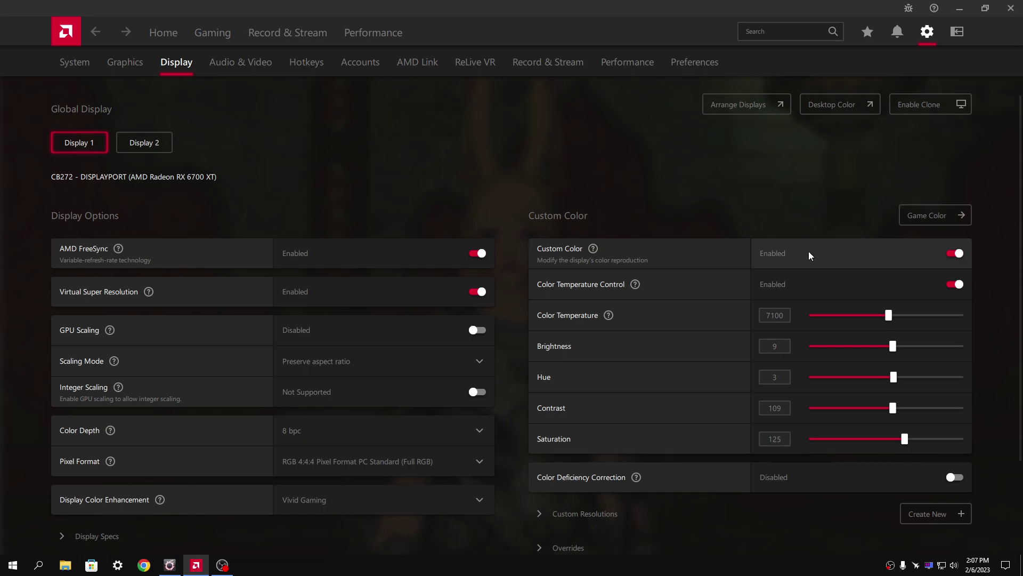
Set Display 2's color temperature to 7100.
{"action": "left_click", "coordinate": [134, 137]}
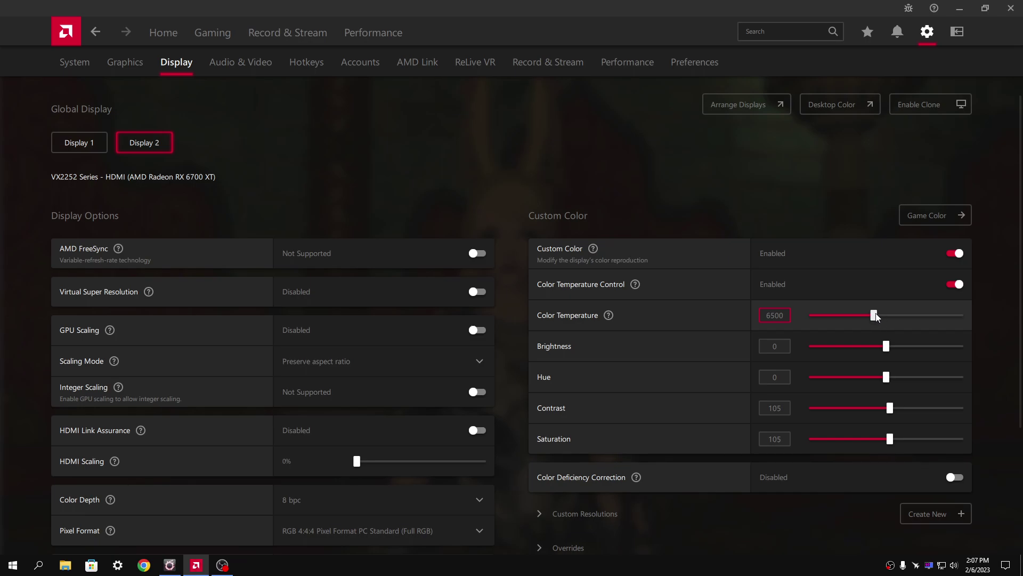
{"action": "mouse_move", "coordinate": [875, 317]}
{"action": "left_mouse_down"}
{"action": "mouse_move", "coordinate": [944, 313]}
{"action": "mouse_move", "coordinate": [814, 314]}
{"action": "mouse_move", "coordinate": [888, 310]}
{"action": "left_mouse_up"}
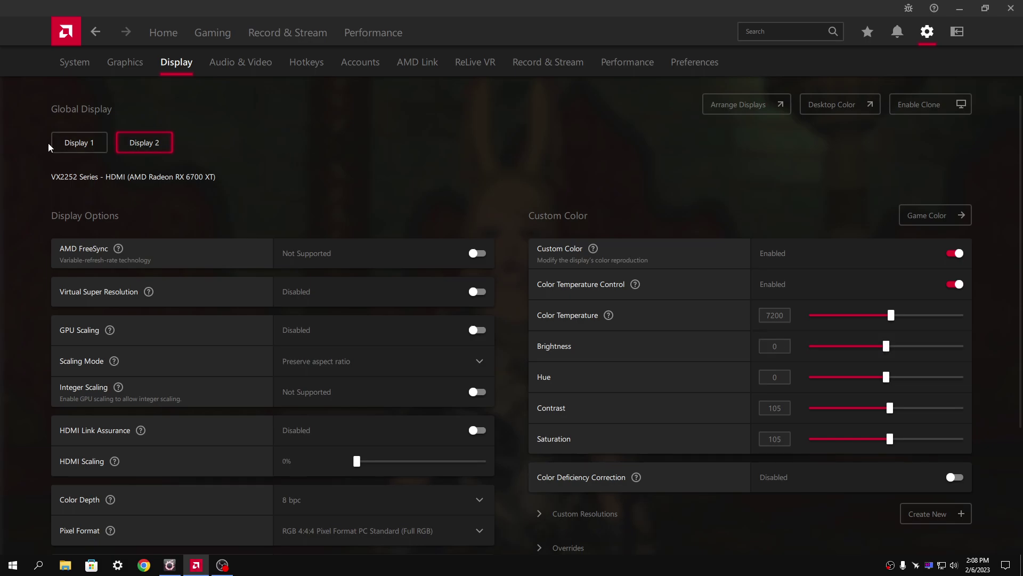
{"action": "left_click", "coordinate": [77, 143]}
Set Display 1's custom color brightness to 8 and its hue to 4.
{"action": "left_click", "coordinate": [65, 148]}
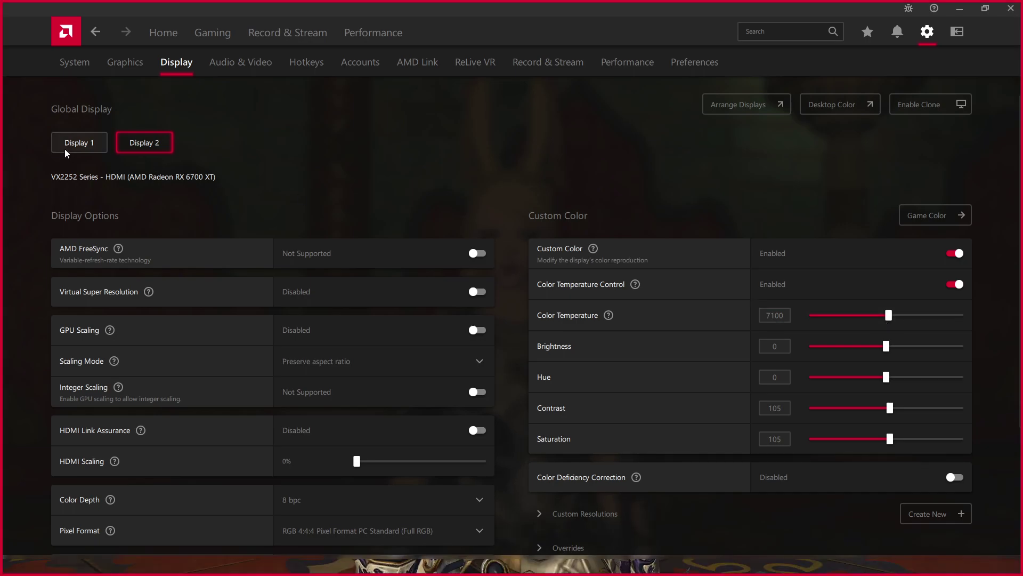
{"action": "left_click", "coordinate": [777, 347]}
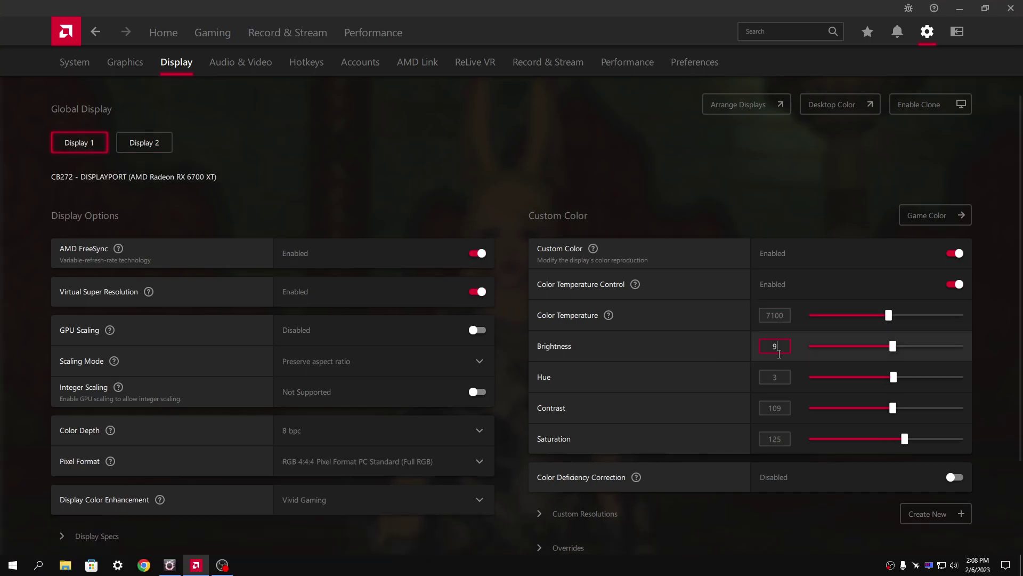
{"action": "key", "text": "BackSpace"}
{"action": "type", "text": "8"}
{"action": "key", "text": "Return"}
{"action": "double_click", "coordinate": [784, 379]}
{"action": "type", "text": "4"}
Set Display 1's custom color contrast to 115.
{"action": "left_click", "coordinate": [784, 409]}
{"action": "double_click", "coordinate": [784, 410]}
{"action": "type", "text": "115"}
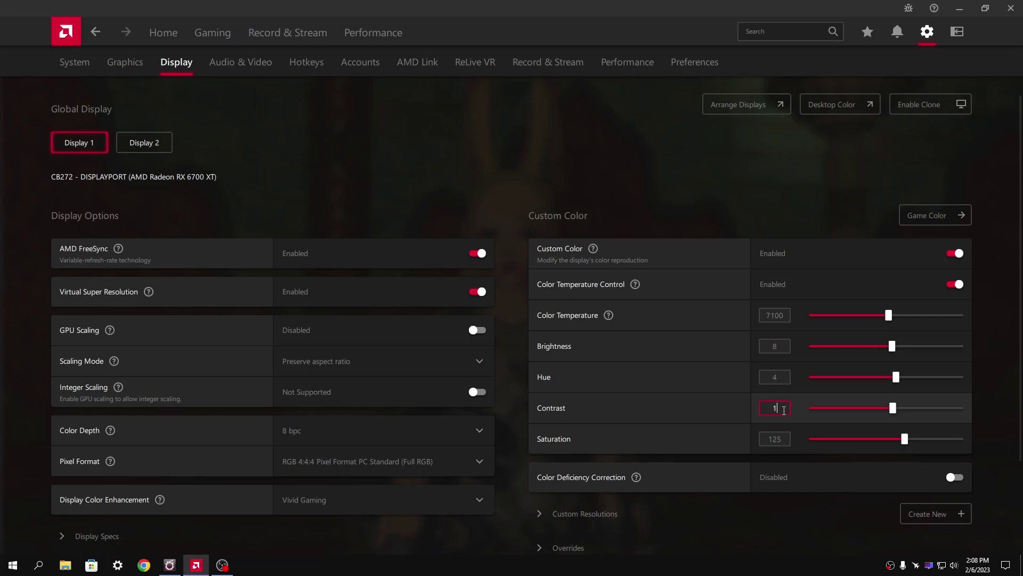
{"action": "left_click", "coordinate": [781, 438]}
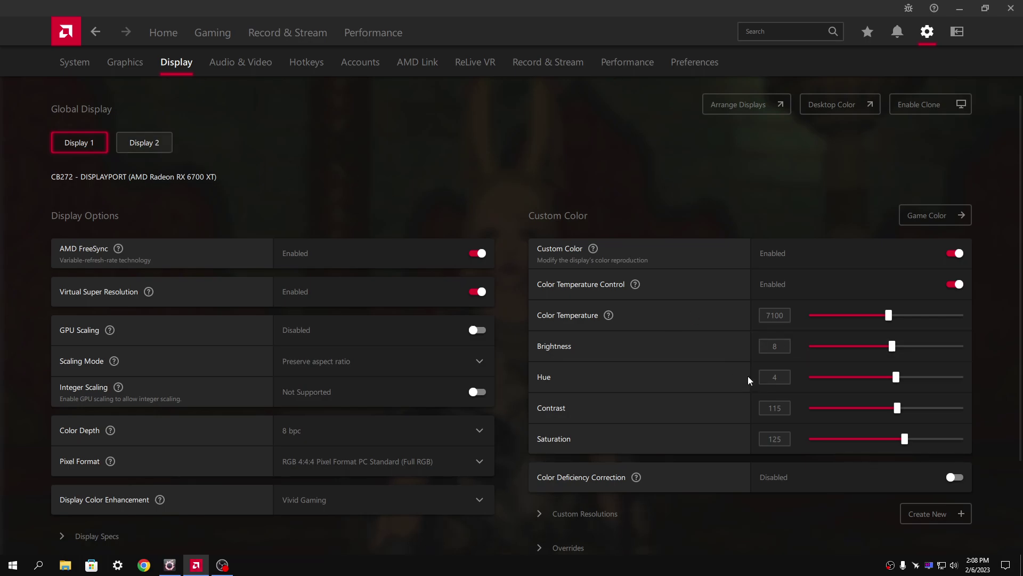
Set Display 2's custom color brightness to 8 and its hue to 4.
{"action": "left_click", "coordinate": [783, 351]}
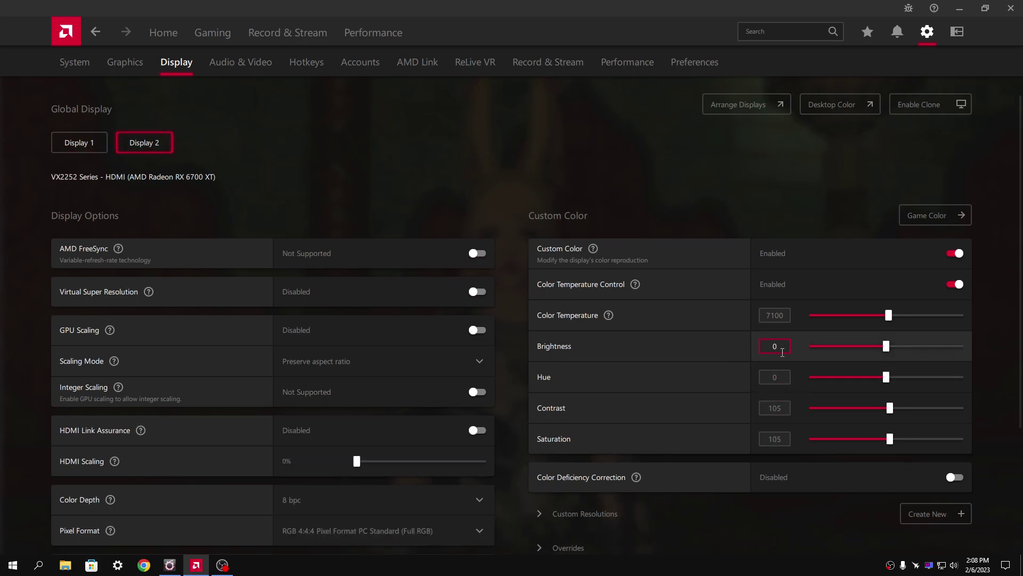
{"action": "type", "text": "8"}
{"action": "left_click", "coordinate": [784, 376]}
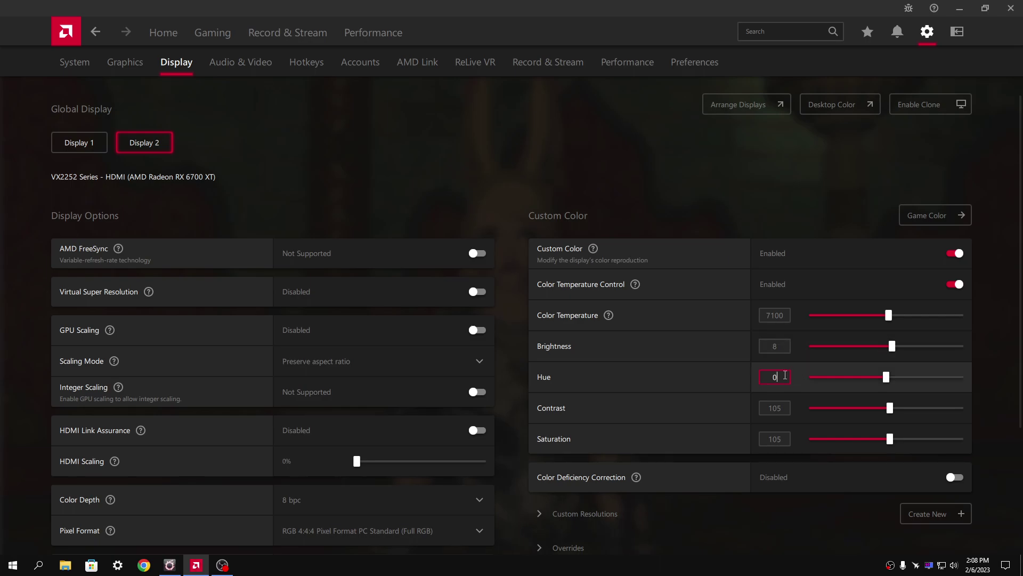
{"action": "key", "text": "BackSpace"}
{"action": "type", "text": "4"}
Set Display 2's custom color contrast to 115 and its saturation to 125.
{"action": "left_click", "coordinate": [787, 406]}
{"action": "key", "text": "BackSpace"}
{"action": "key", "text": "BackSpace"}
{"action": "type", "text": "15"}
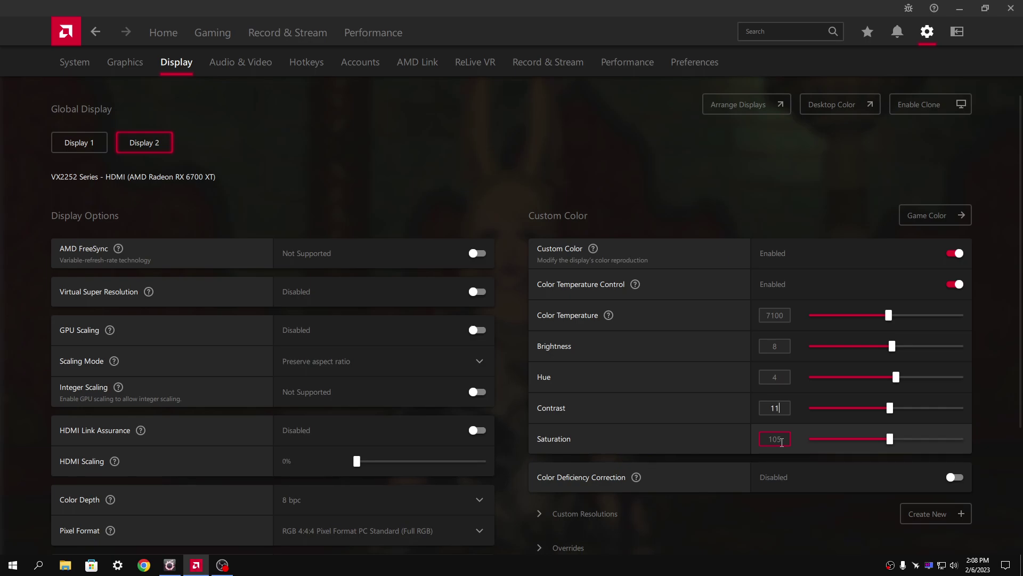
{"action": "left_click", "coordinate": [781, 439]}
{"action": "key", "text": "BackSpace"}
{"action": "key", "text": "BackSpace"}
{"action": "type", "text": "25"}
{"action": "left_click", "coordinate": [711, 194]}
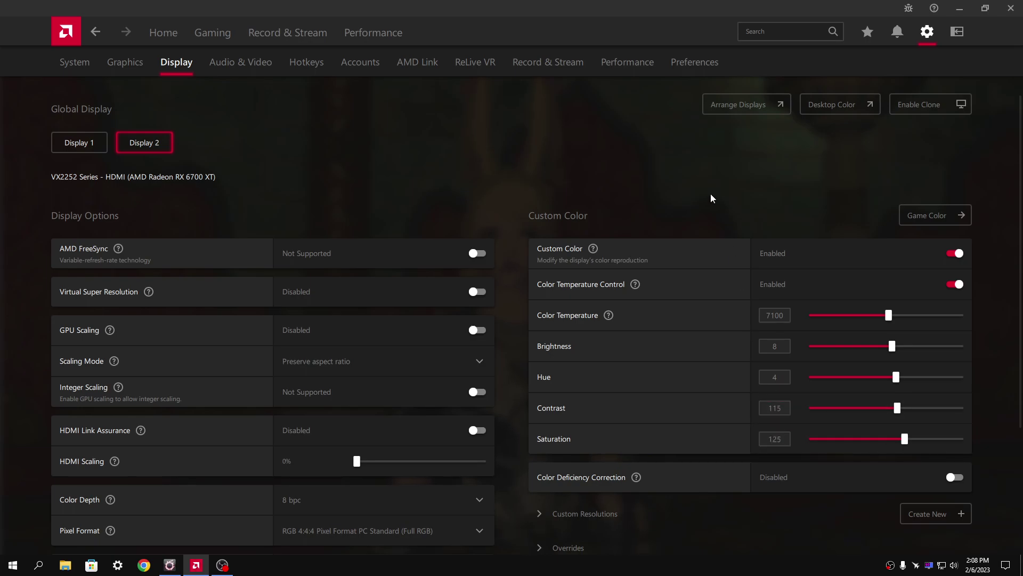
Switch to Display 1 and back to Display 2 to compare their custom color settings.
{"action": "left_click", "coordinate": [94, 141]}
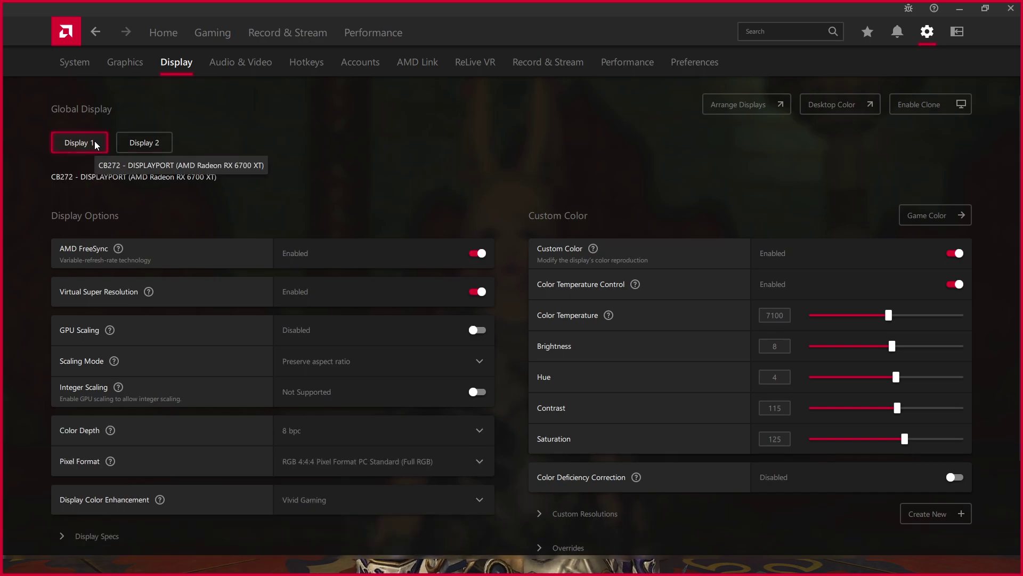
{"action": "left_click", "coordinate": [165, 150]}
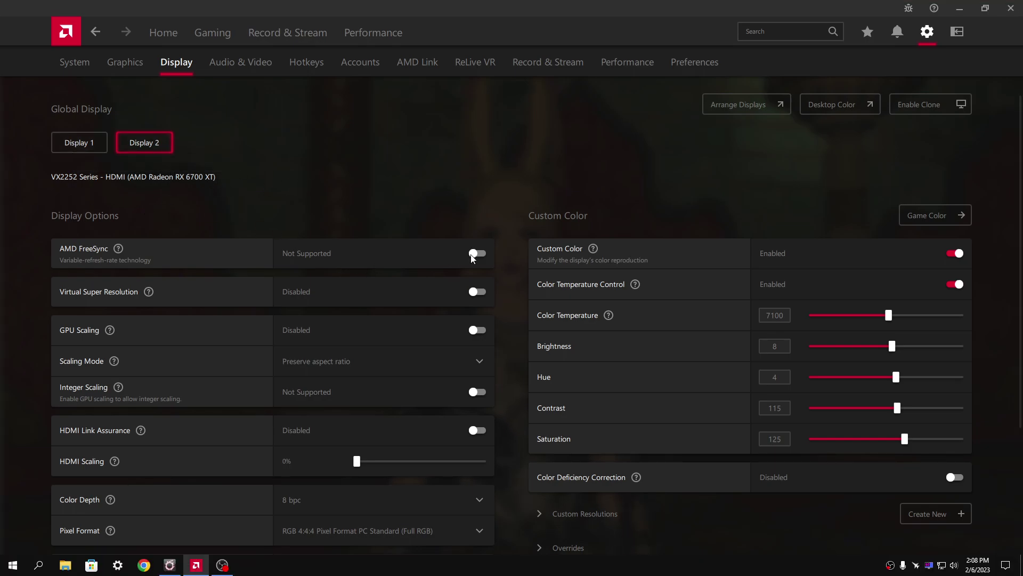
Compare the display options of Display 1 and Display 2, and review Display 1's whole settings page.
{"action": "left_click", "coordinate": [100, 139]}
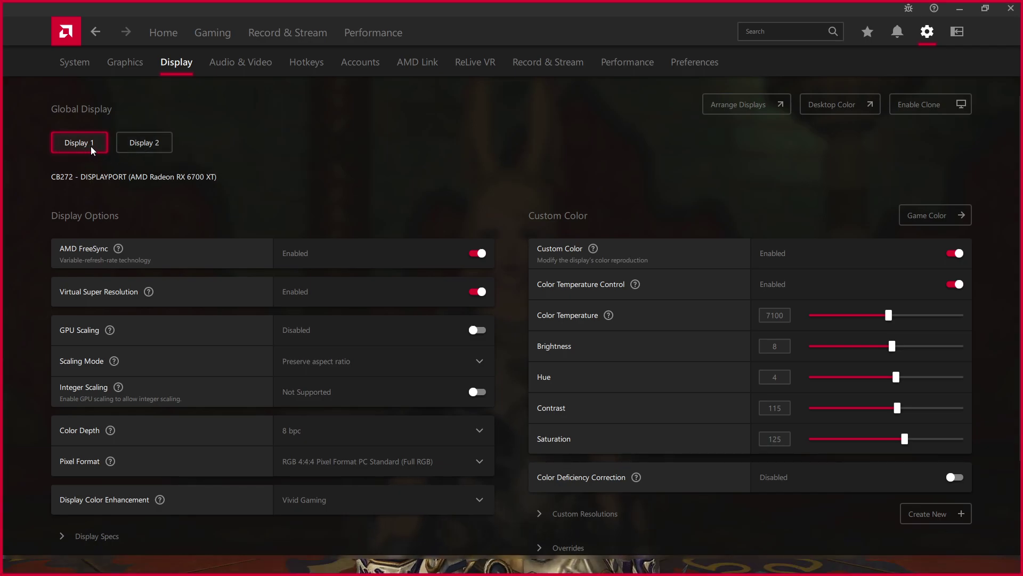
{"action": "left_click", "coordinate": [140, 143]}
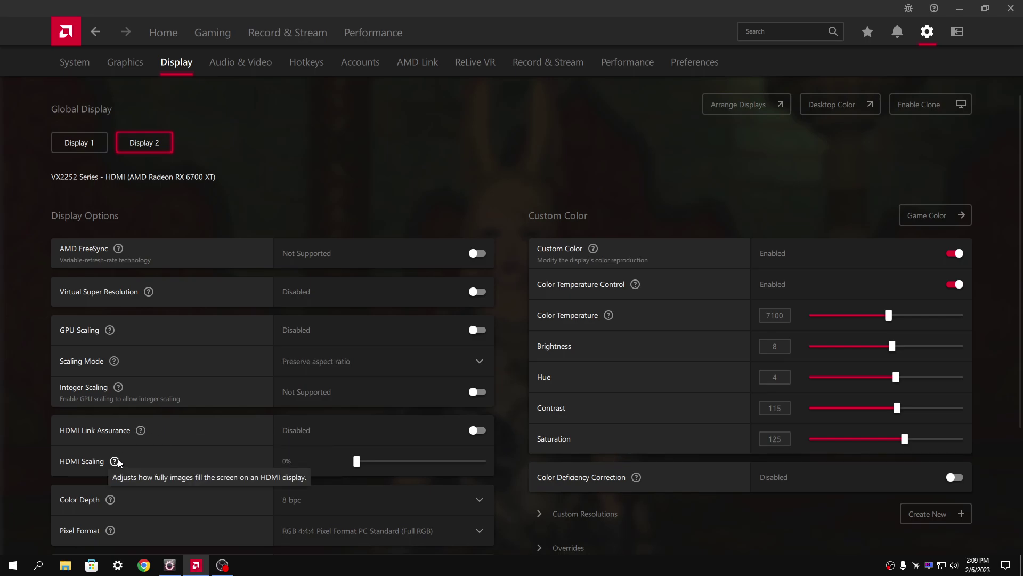
{"action": "left_click", "coordinate": [78, 149]}
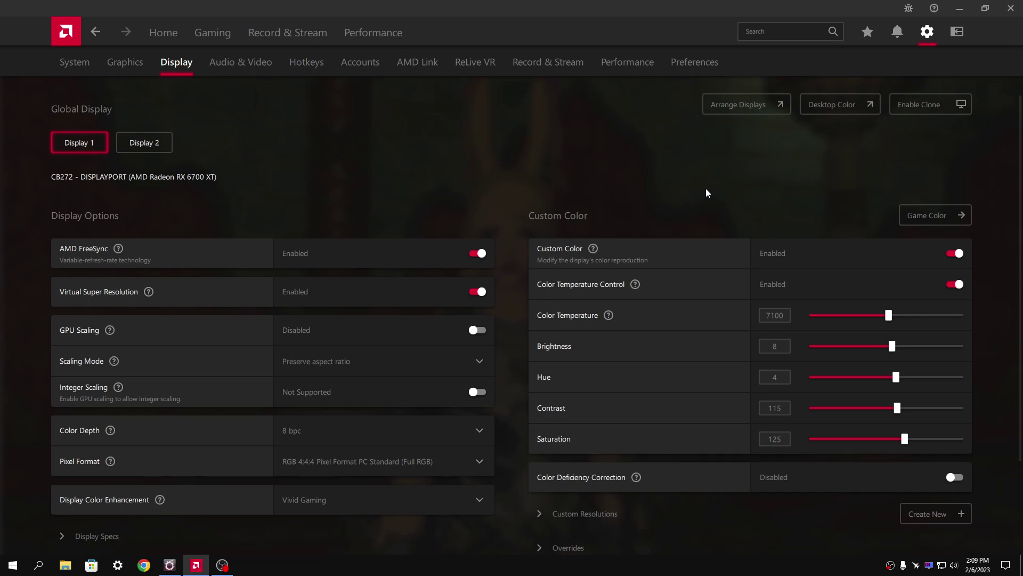
{"action": "scroll", "coordinate": [703, 191], "scroll_direction": "down", "scroll_amount": 3}
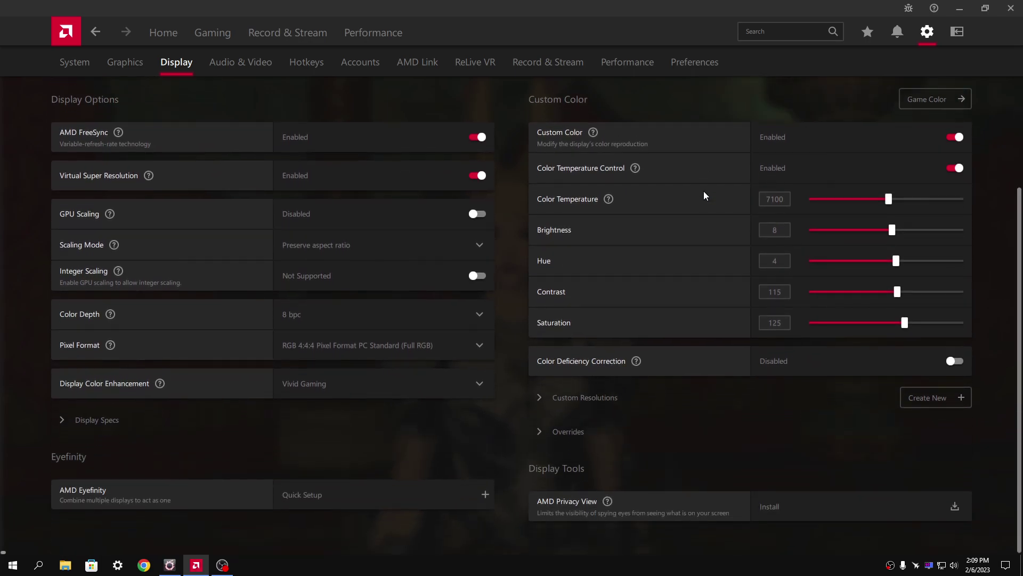
{"action": "scroll", "coordinate": [704, 191], "scroll_direction": "up", "scroll_amount": 3}
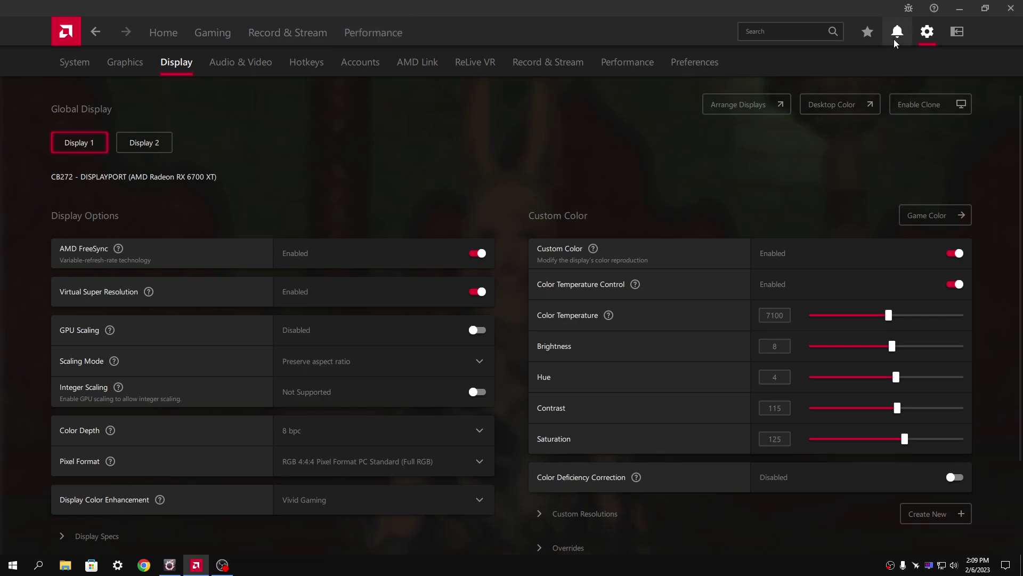
Reopen the settings, return to the Display settings page, and minimize the window to reveal the game.
{"action": "left_click", "coordinate": [928, 37]}
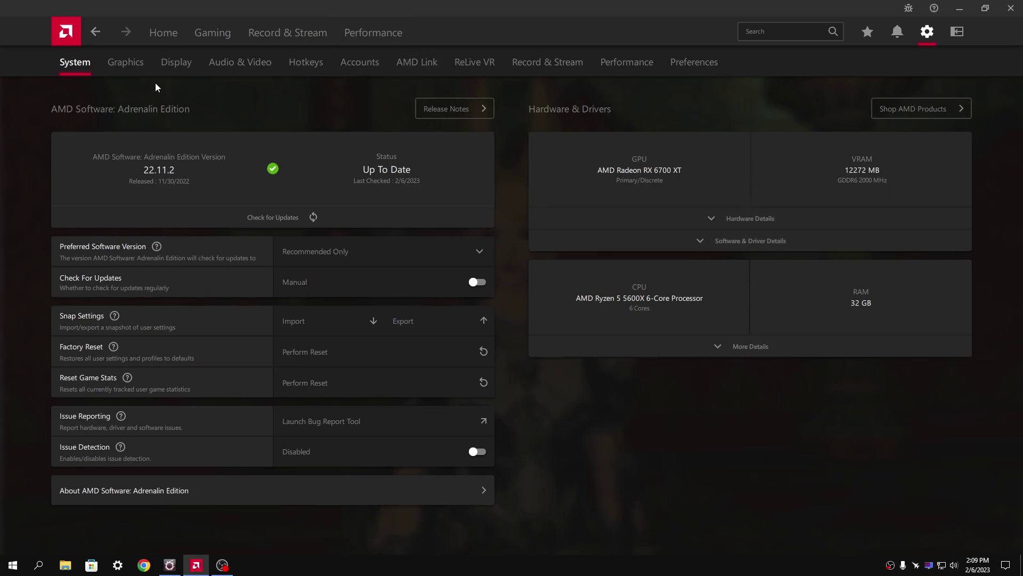
{"action": "left_click", "coordinate": [182, 68]}
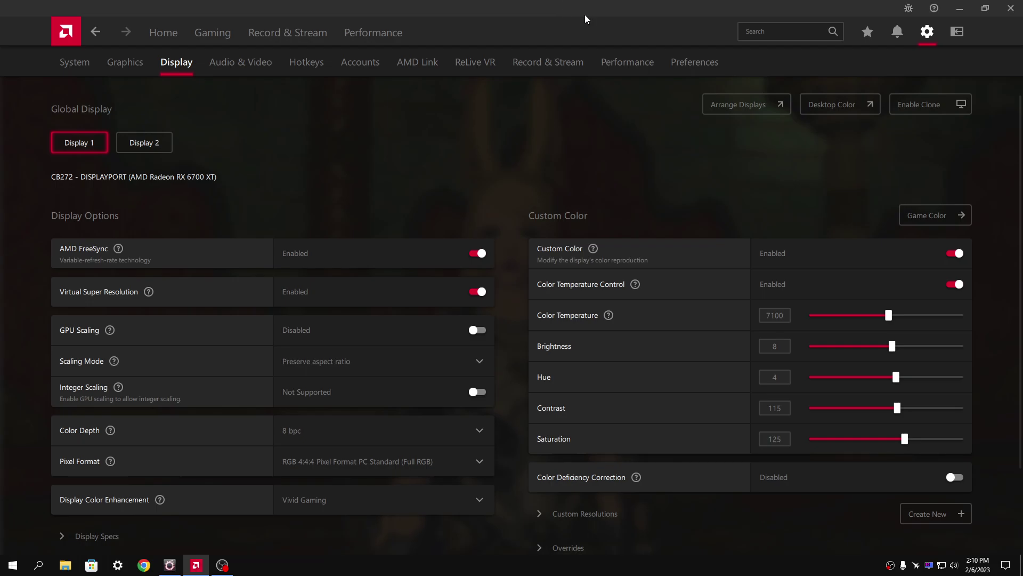
{"action": "left_click", "coordinate": [960, 9]}
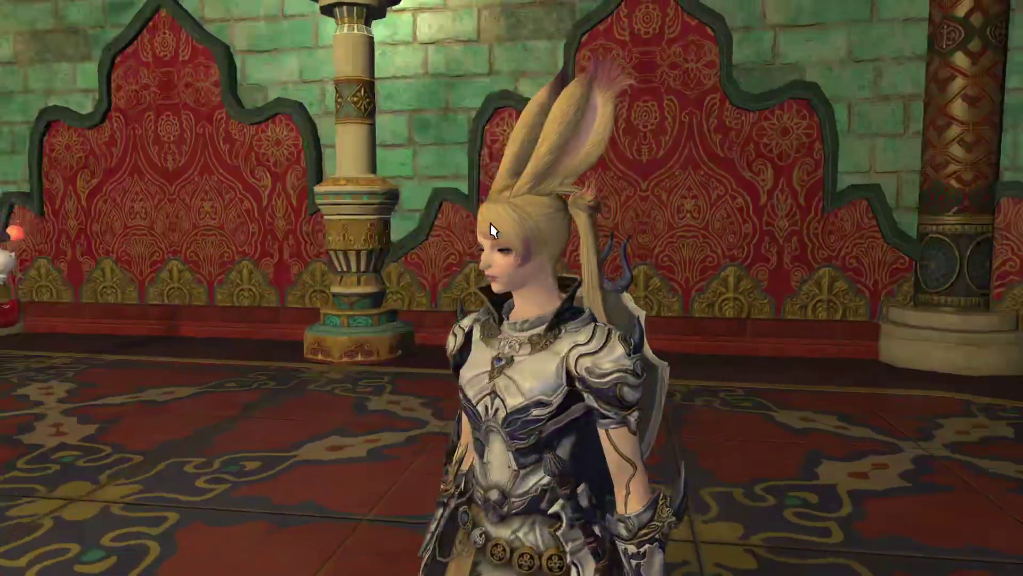
{"action": "left_click_drag", "start_coordinate": [490, 224], "coordinate": [570, 281]}
{"action": "scroll", "coordinate": [608, 283], "scroll_direction": "up", "scroll_amount": 3}
{"action": "scroll", "coordinate": [606, 284], "scroll_direction": "up", "scroll_amount": 2}
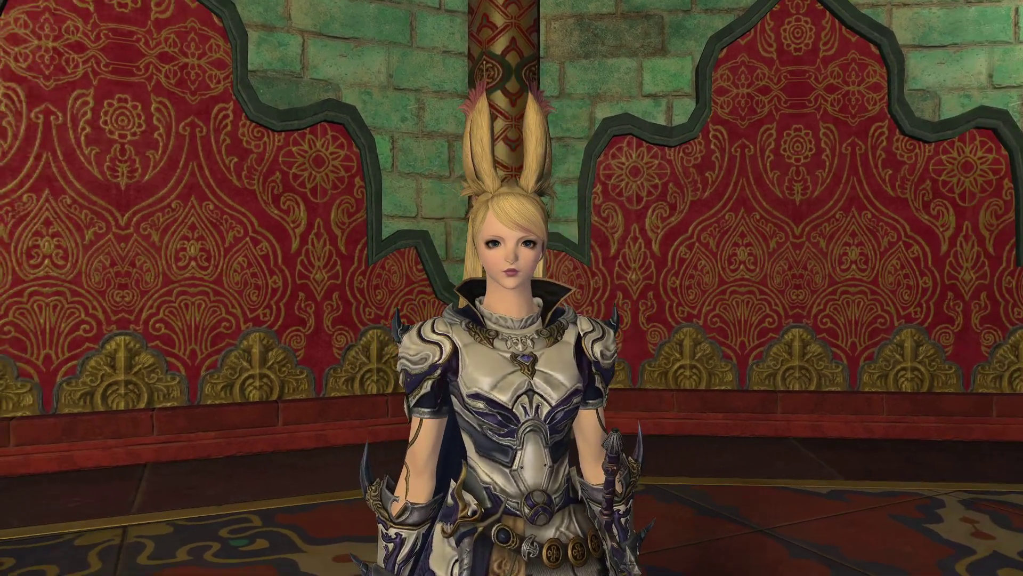
{"action": "scroll", "coordinate": [589, 283], "scroll_direction": "down", "scroll_amount": 3}
{"action": "mouse_move", "coordinate": [589, 282]}
{"action": "left_mouse_down"}
{"action": "mouse_move", "coordinate": [480, 251]}
{"action": "mouse_move", "coordinate": [589, 283]}
{"action": "mouse_move", "coordinate": [579, 276]}
{"action": "mouse_move", "coordinate": [594, 264]}
{"action": "left_mouse_up"}
{"action": "scroll", "coordinate": [595, 266], "scroll_direction": "up", "scroll_amount": 5}
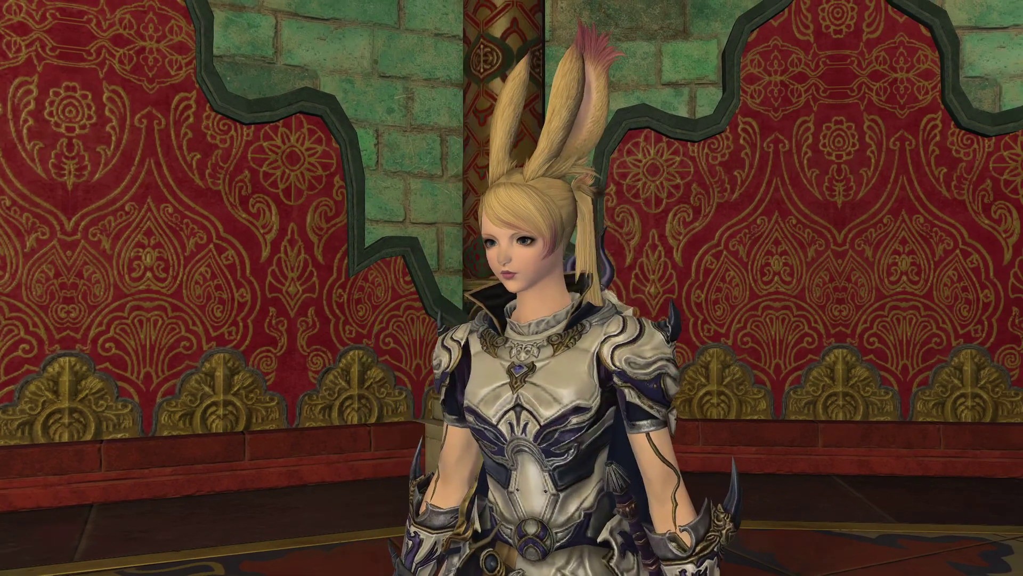
{"action": "scroll", "coordinate": [598, 263], "scroll_direction": "down", "scroll_amount": 3}
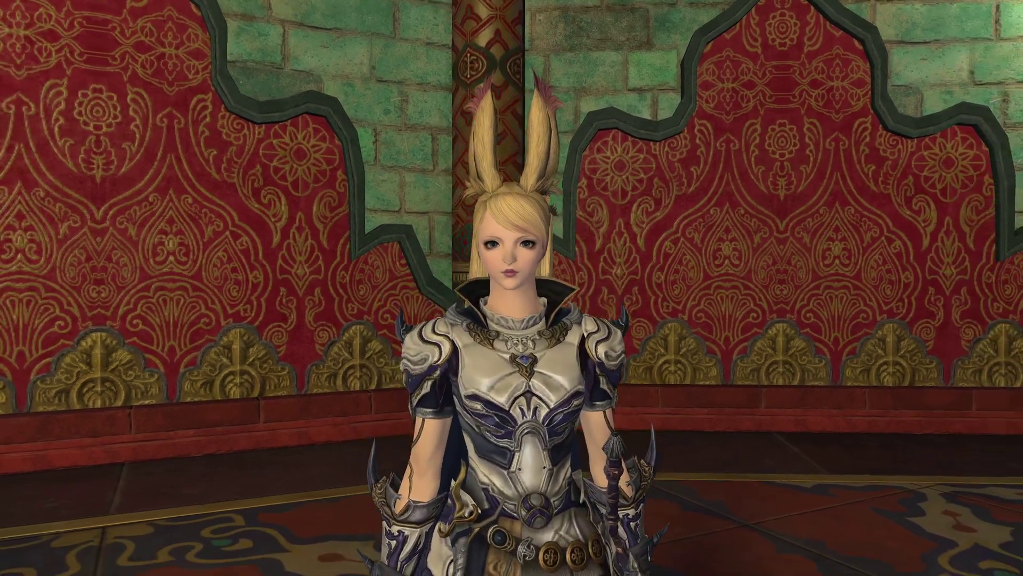